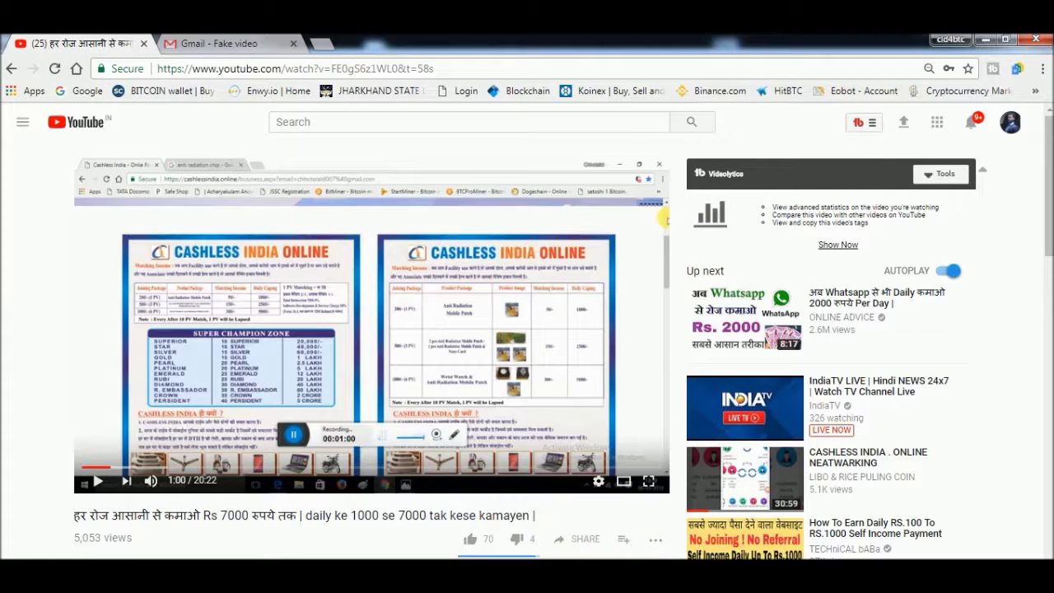
# Report the video as "Infringes my rights" with the reason "Infringes my copyright" and continue to the takedown notice instructions.
pyautogui.scroll(-2, 663, 218)
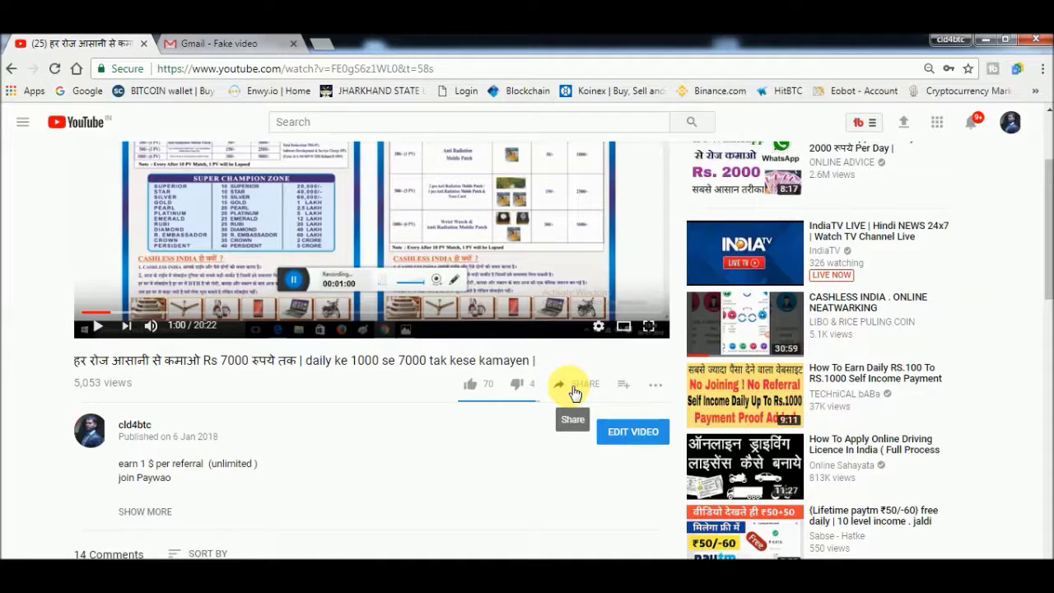
pyautogui.click(654, 385)
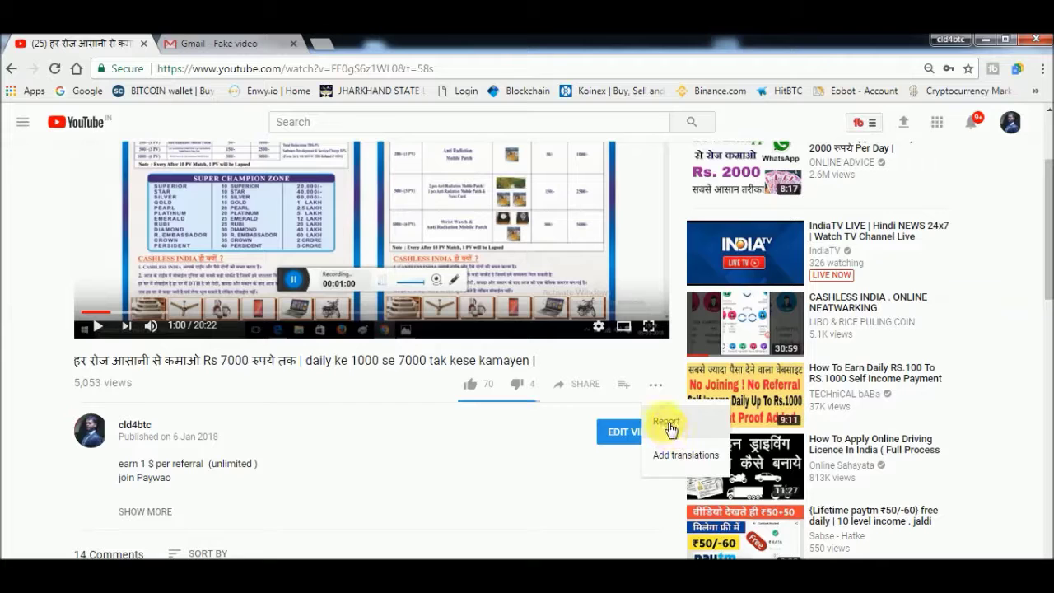
pyautogui.click(666, 420)
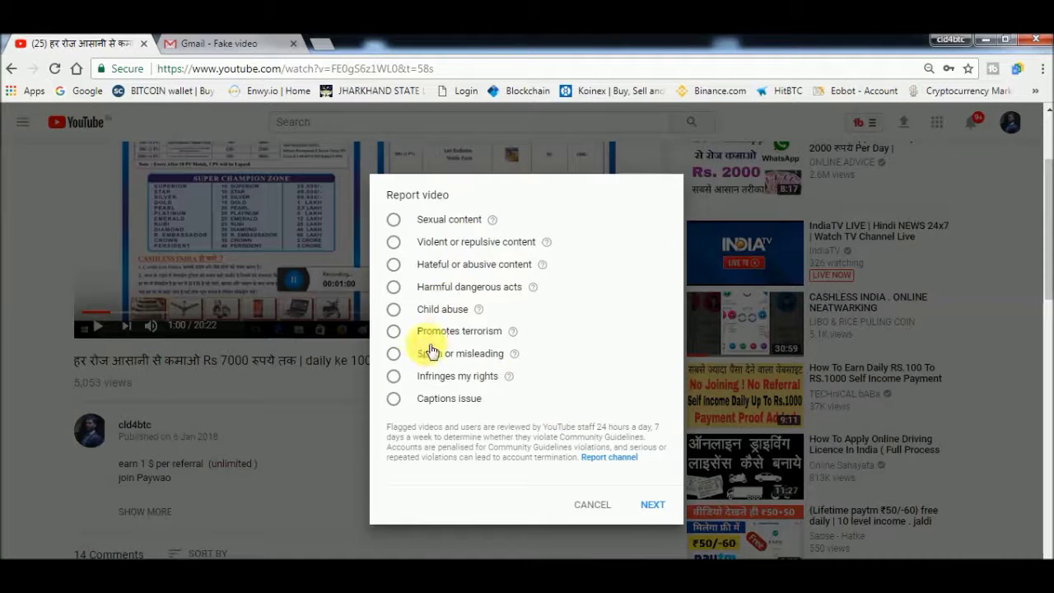
pyautogui.click(396, 379)
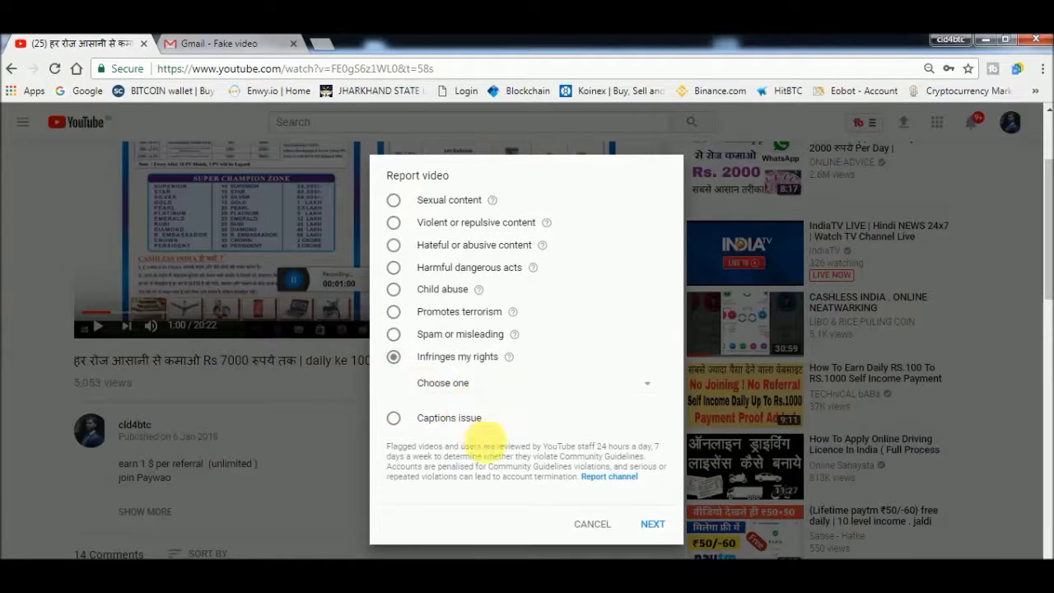
pyautogui.click(645, 383)
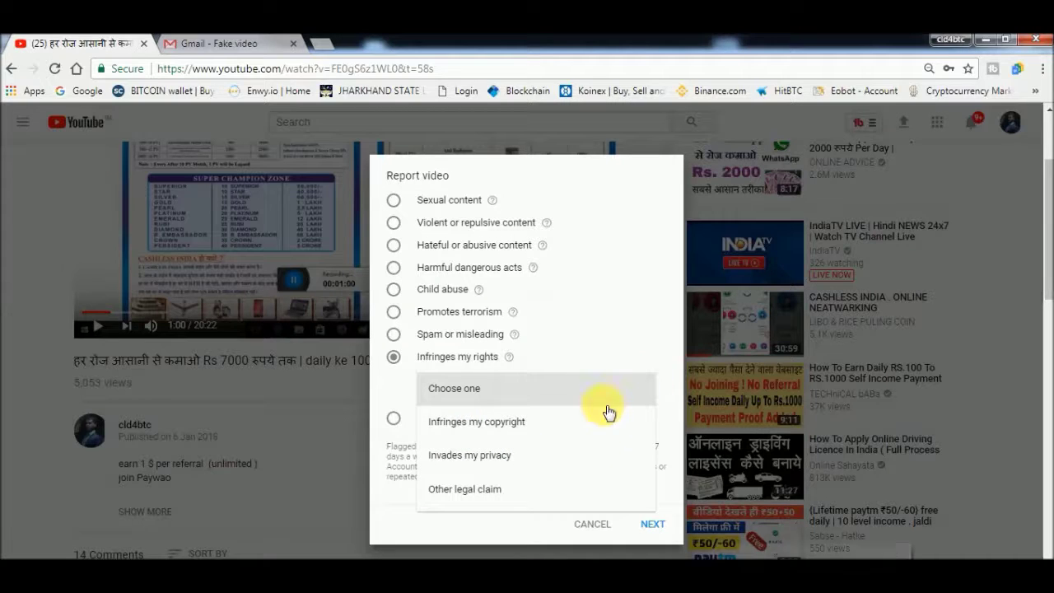
pyautogui.click(489, 424)
pyautogui.click(654, 525)
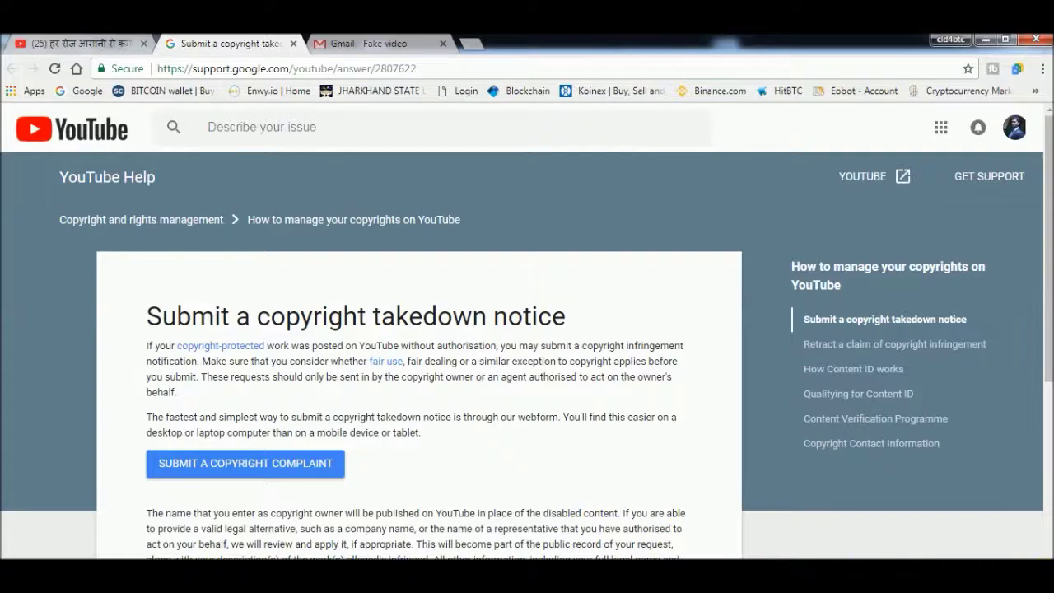
# Open the copyright complaint form and set the issue to "Copyright infringement" with "I am!" as the affected party.
pyautogui.scroll(-1, 527, 329)
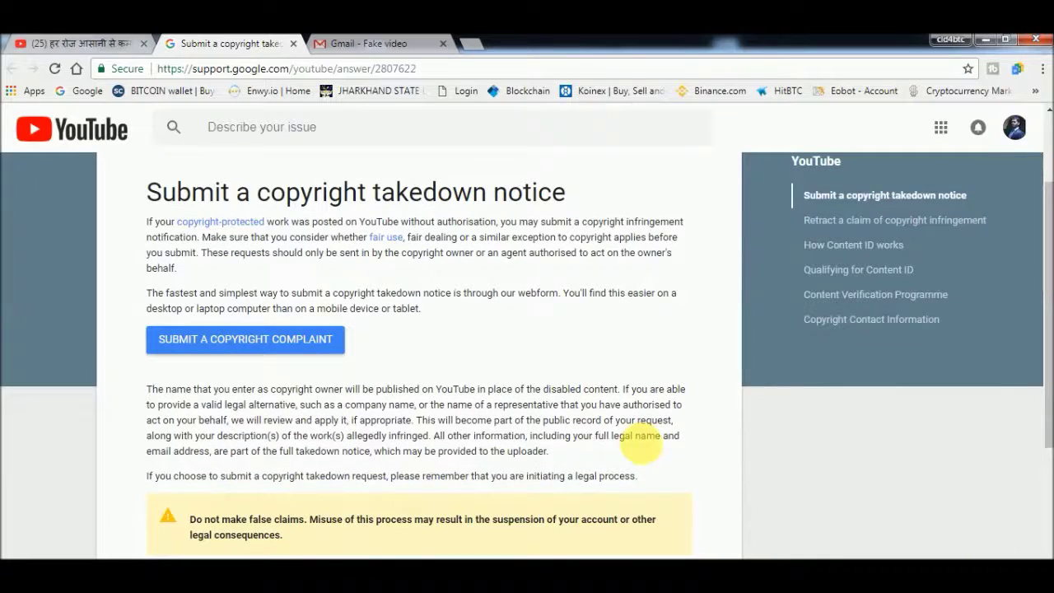
pyautogui.click(220, 345)
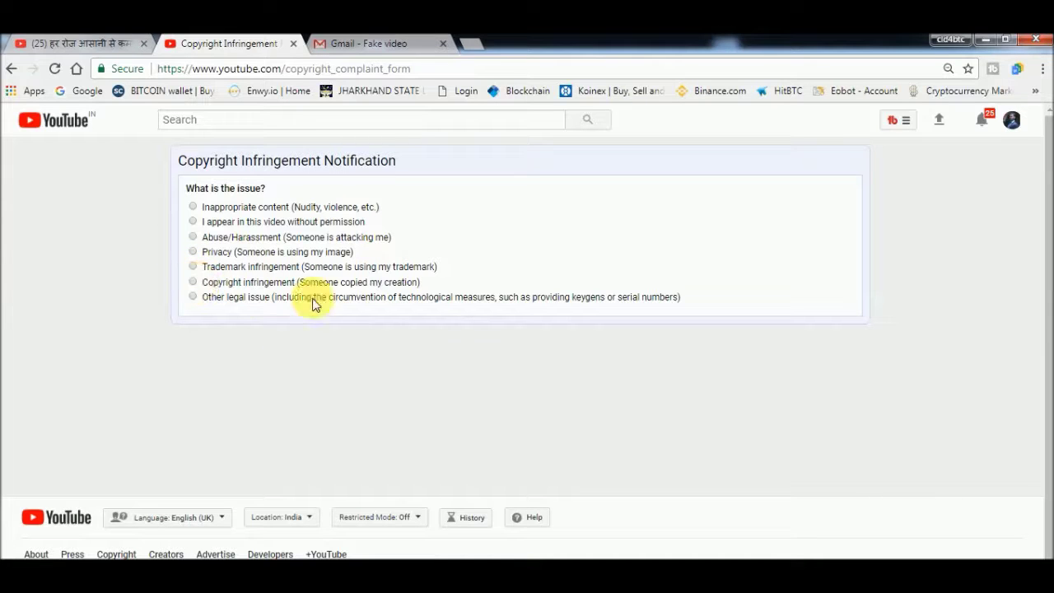
pyautogui.click(193, 282)
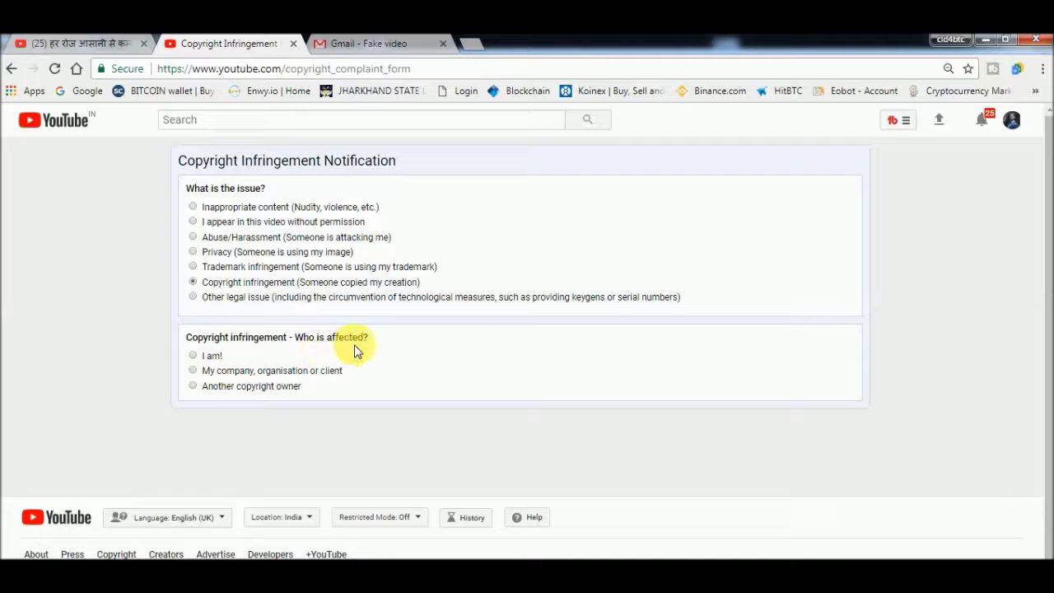
pyautogui.click(193, 358)
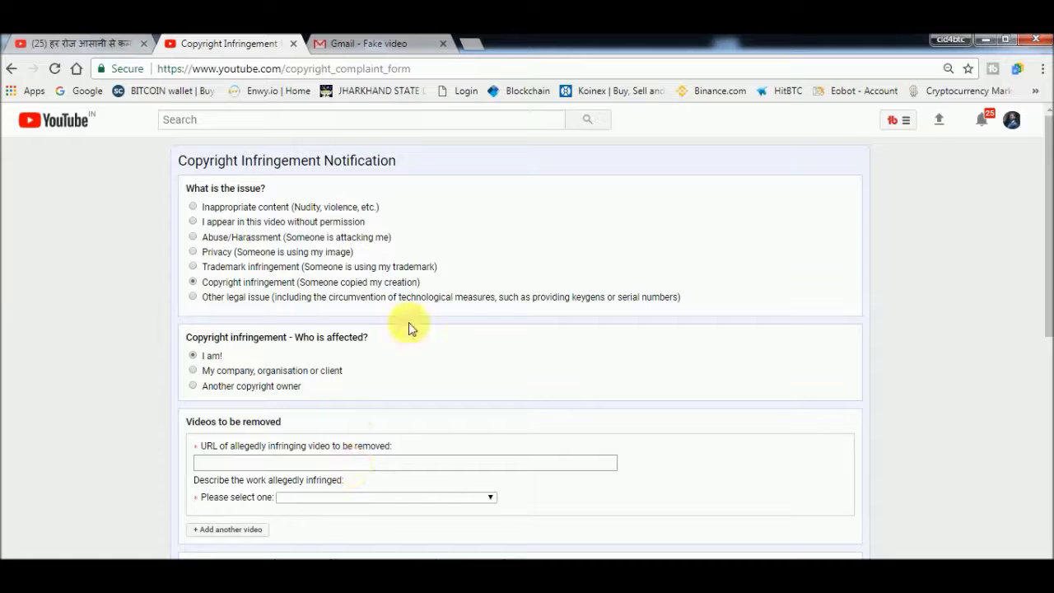
pyautogui.hotkey('alt', 'Tab')
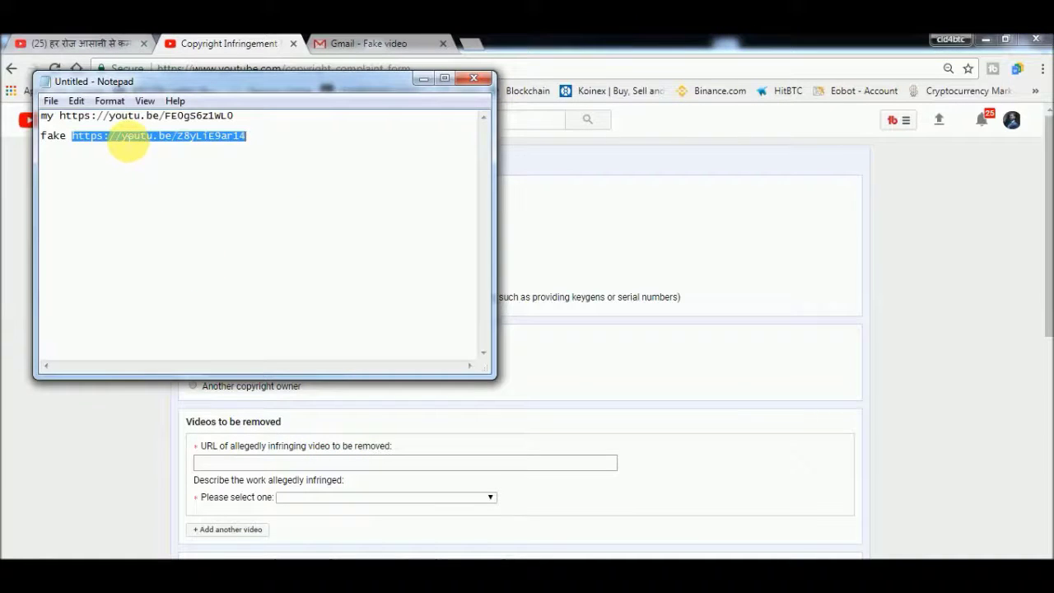
pyautogui.rightClick(125, 136)
pyautogui.click(172, 185)
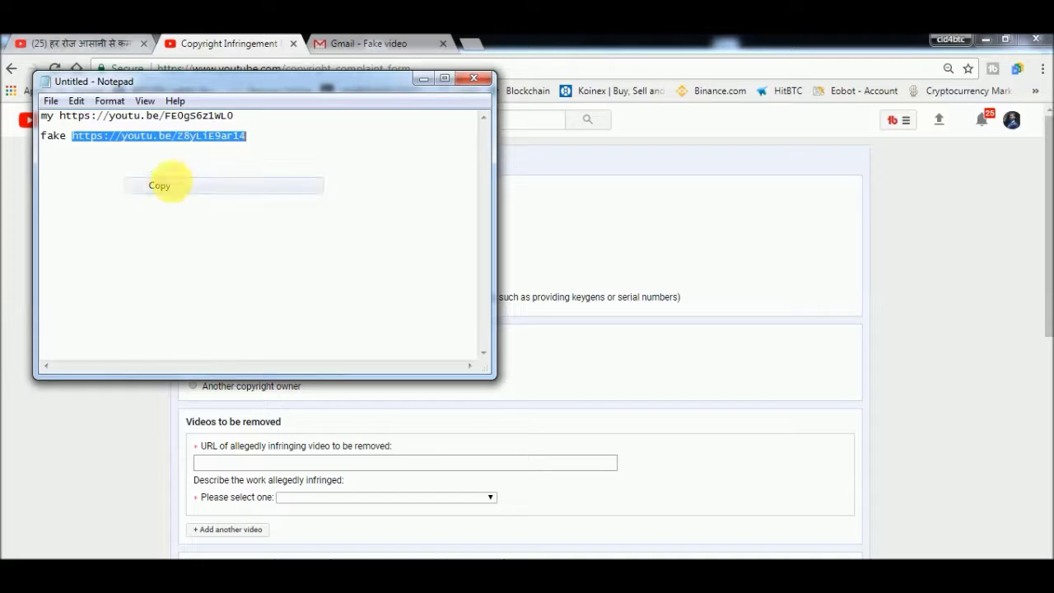
pyautogui.click(424, 80)
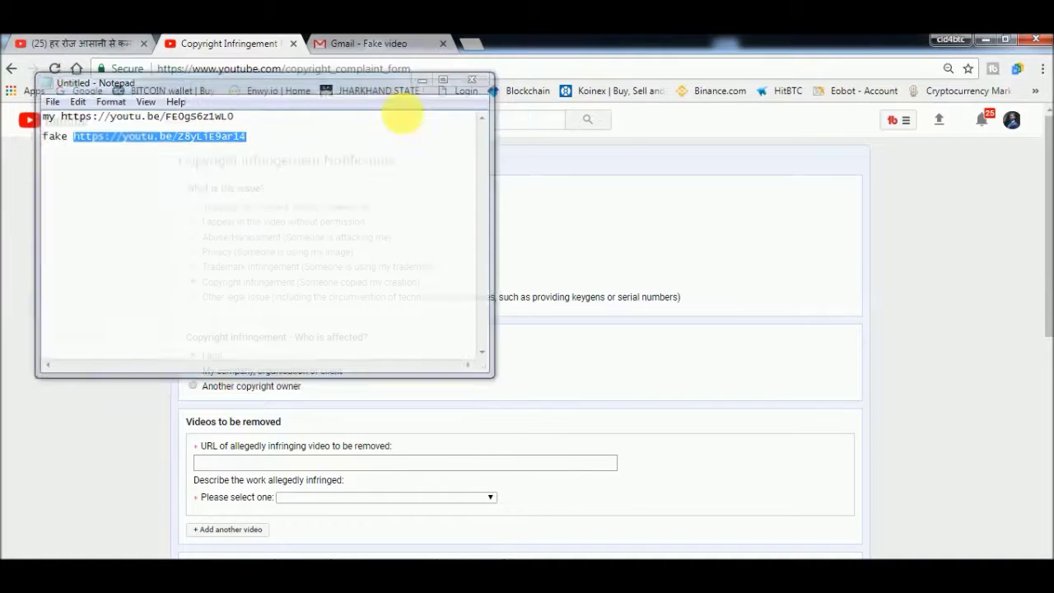
pyautogui.rightClick(254, 462)
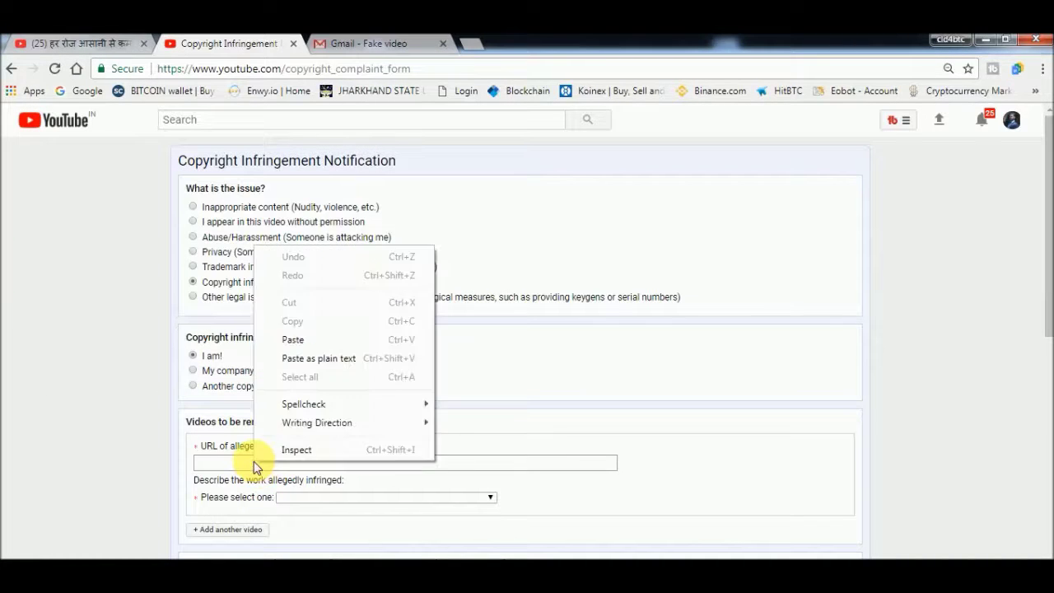
pyautogui.click(308, 342)
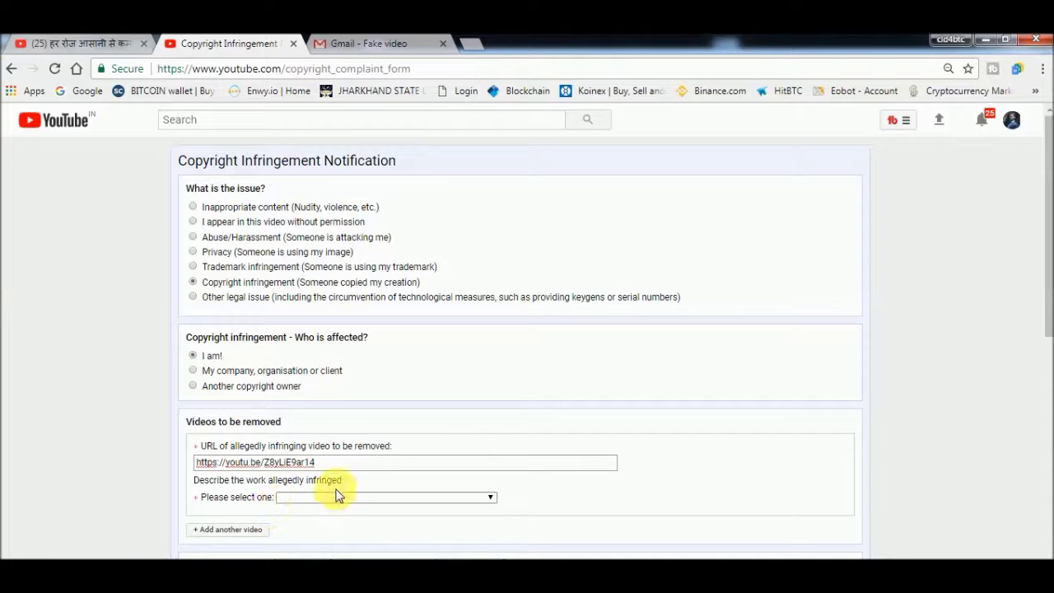
pyautogui.press('Tab')
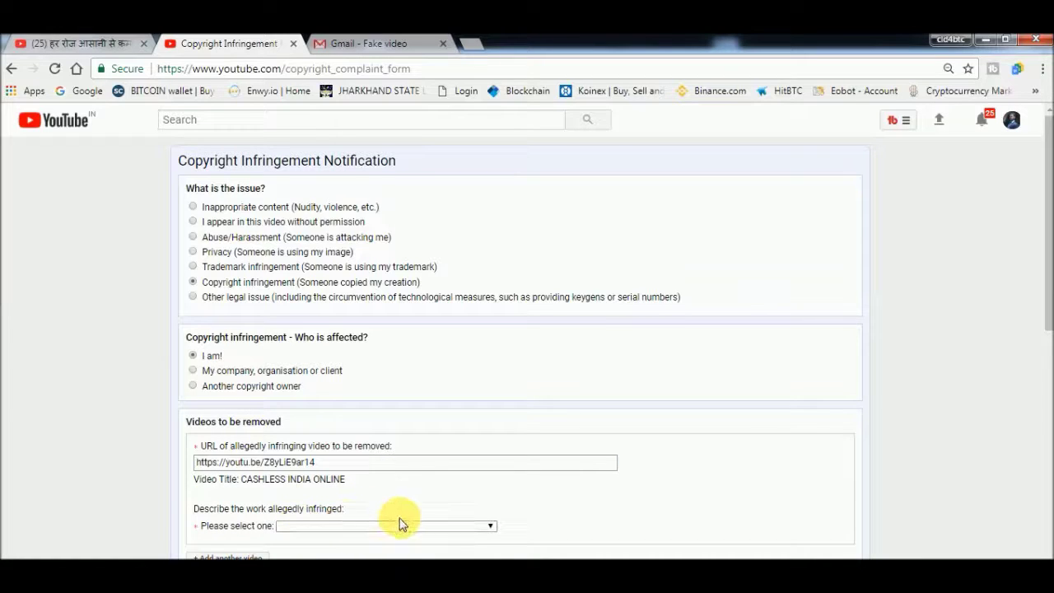
# Describe the infringed work as "My YouTube video was reuploaded by another user".
pyautogui.scroll(-2, 379, 461)
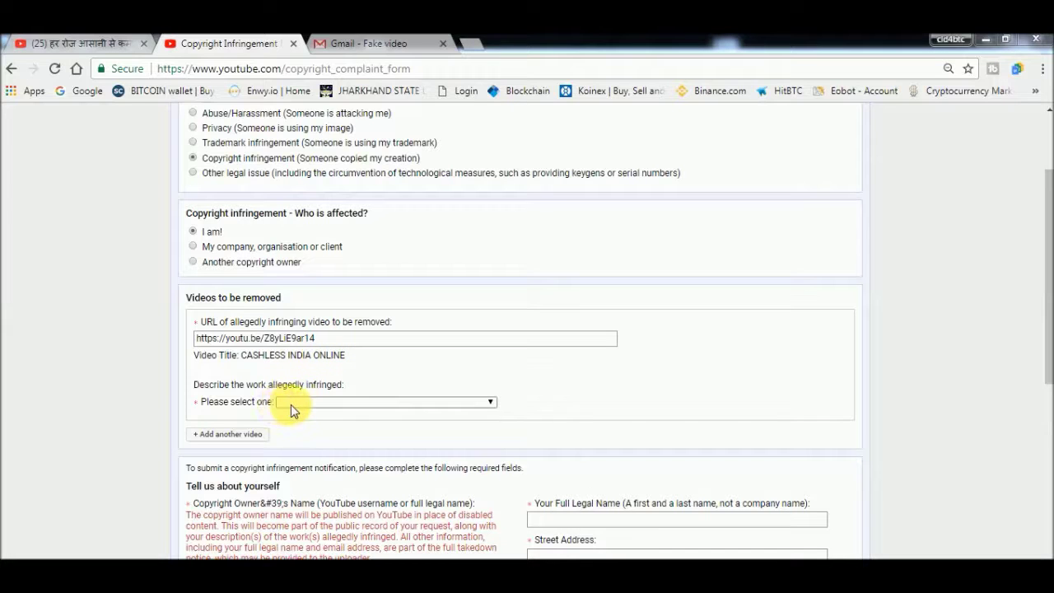
pyautogui.click(489, 404)
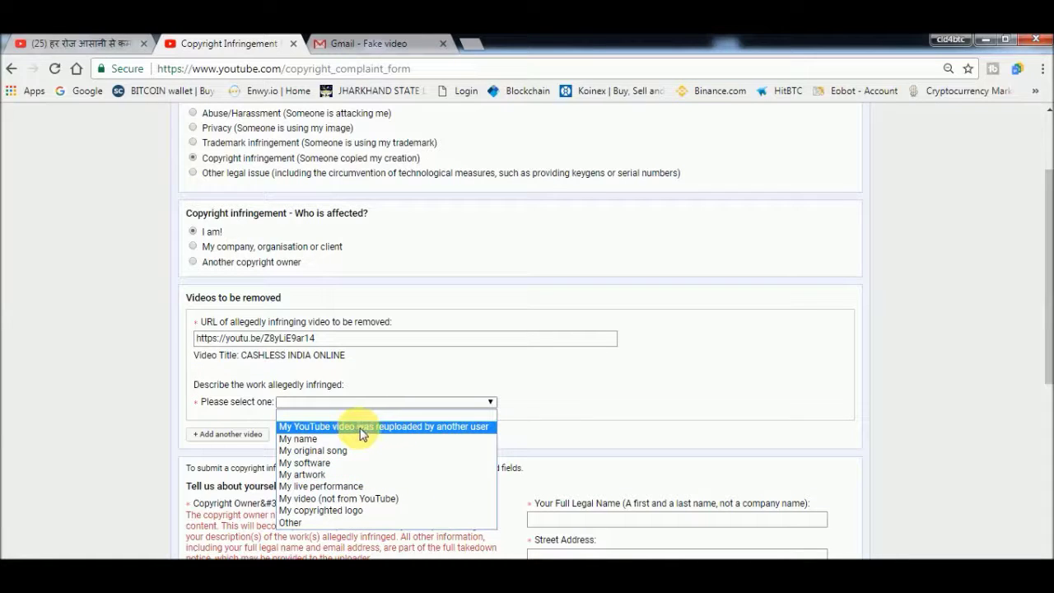
pyautogui.click(419, 426)
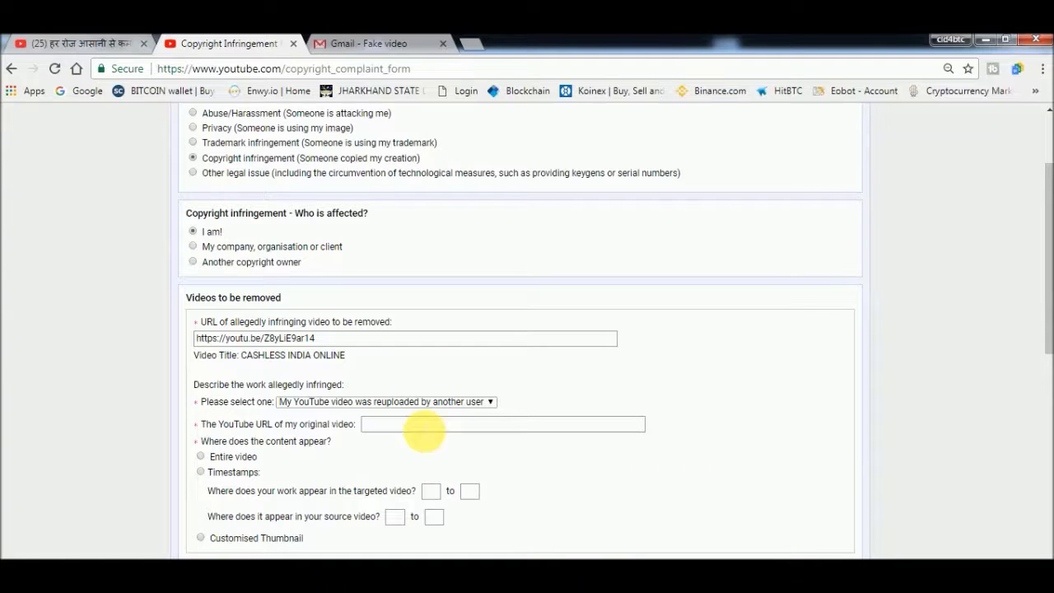
# Copy the original video's link from Notepad into the form's original video URL, and mark the content as appearing in the entire video.
pyautogui.click(370, 426)
pyautogui.hotkey('alt', 'Tab')
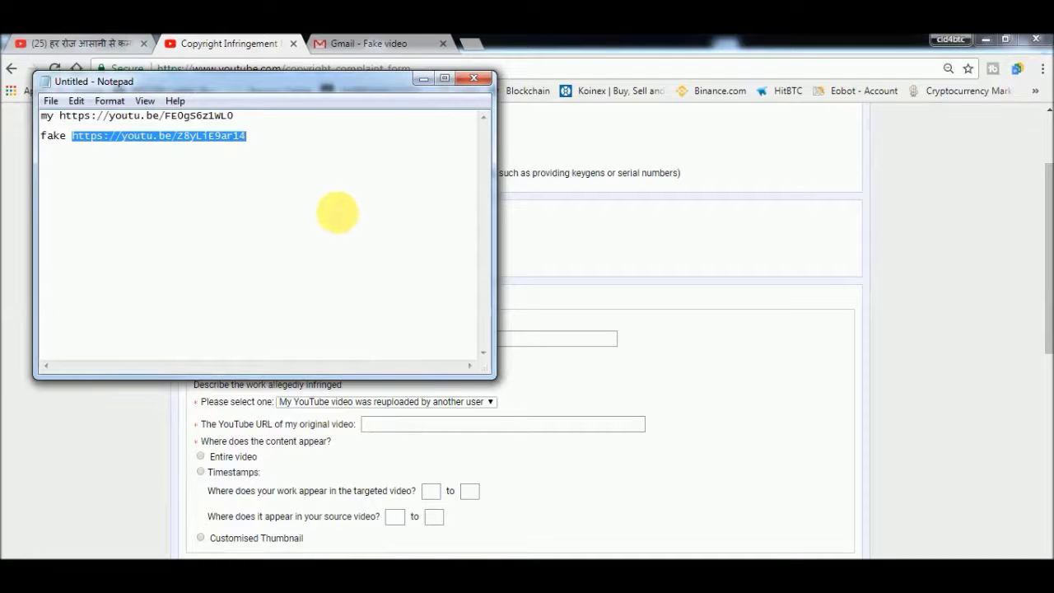
pyautogui.click(239, 125)
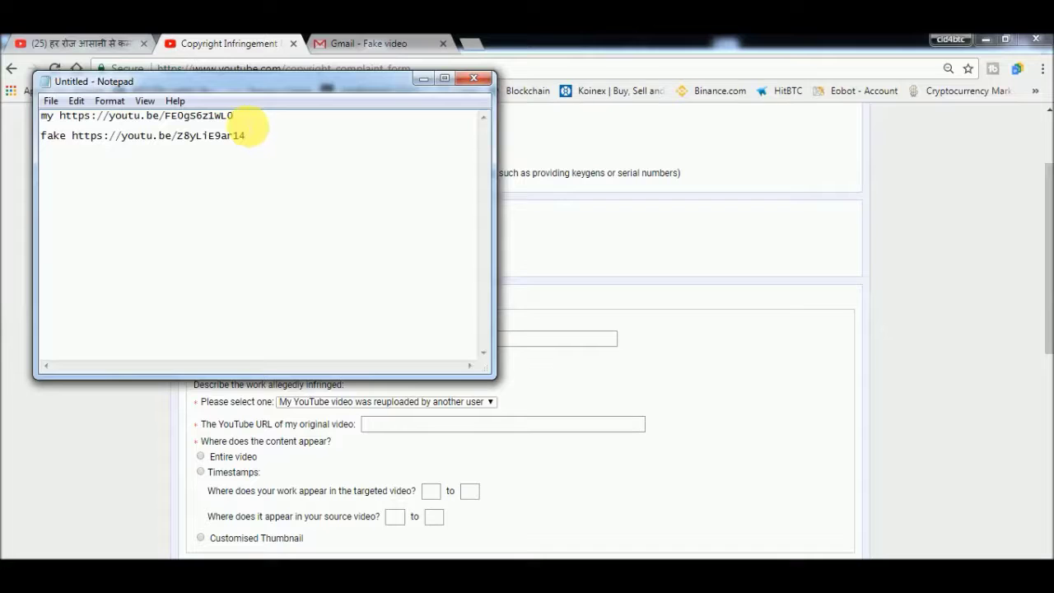
pyautogui.moveTo(239, 117); pyautogui.dragTo(61, 116)
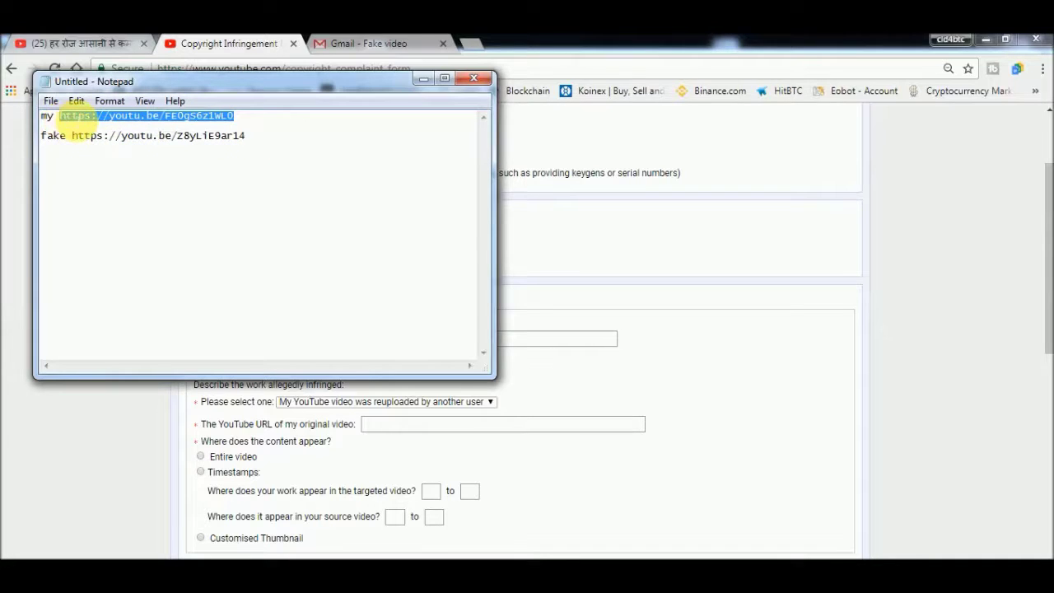
pyautogui.rightClick(72, 117)
pyautogui.click(117, 166)
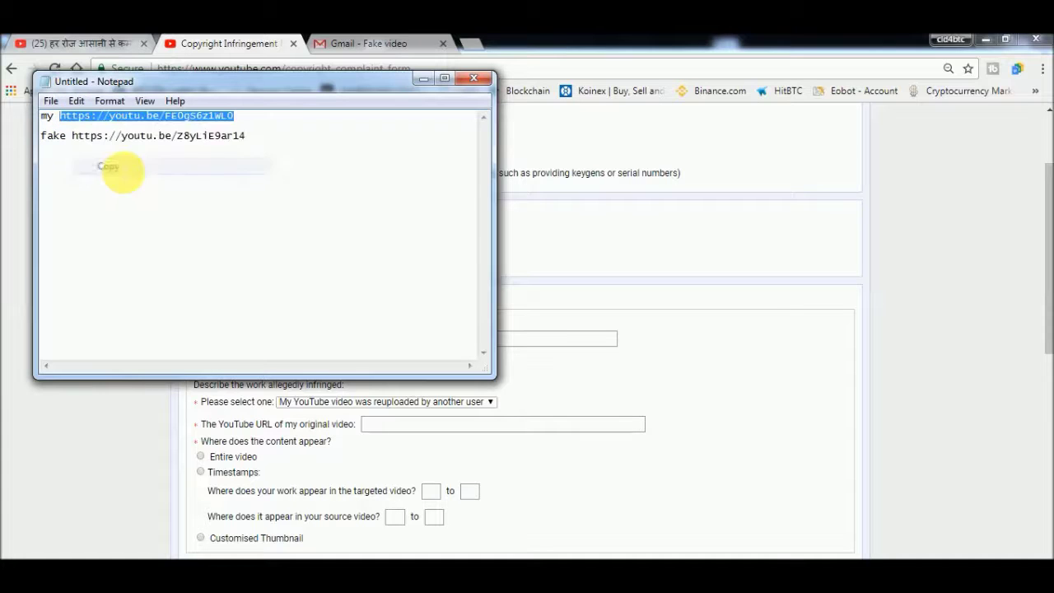
pyautogui.click(430, 77)
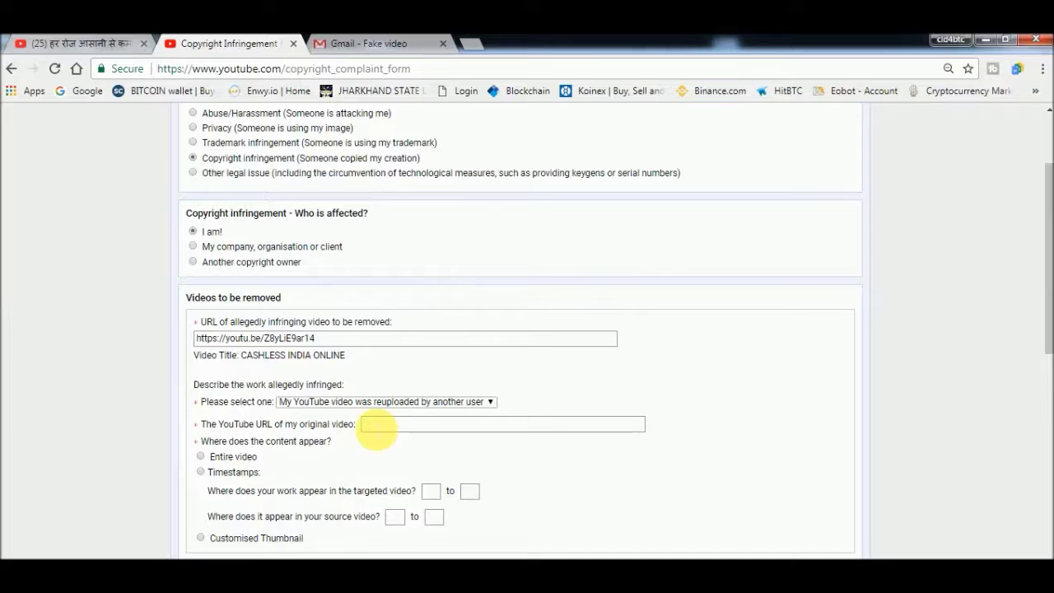
pyautogui.rightClick(378, 426)
pyautogui.click(418, 305)
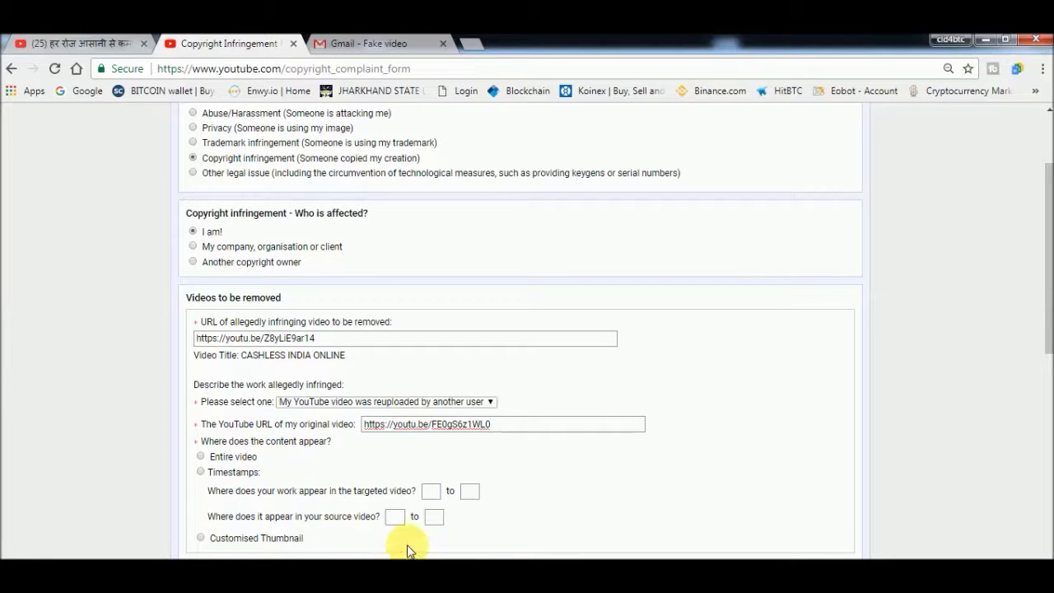
pyautogui.scroll(-2, 526, 370)
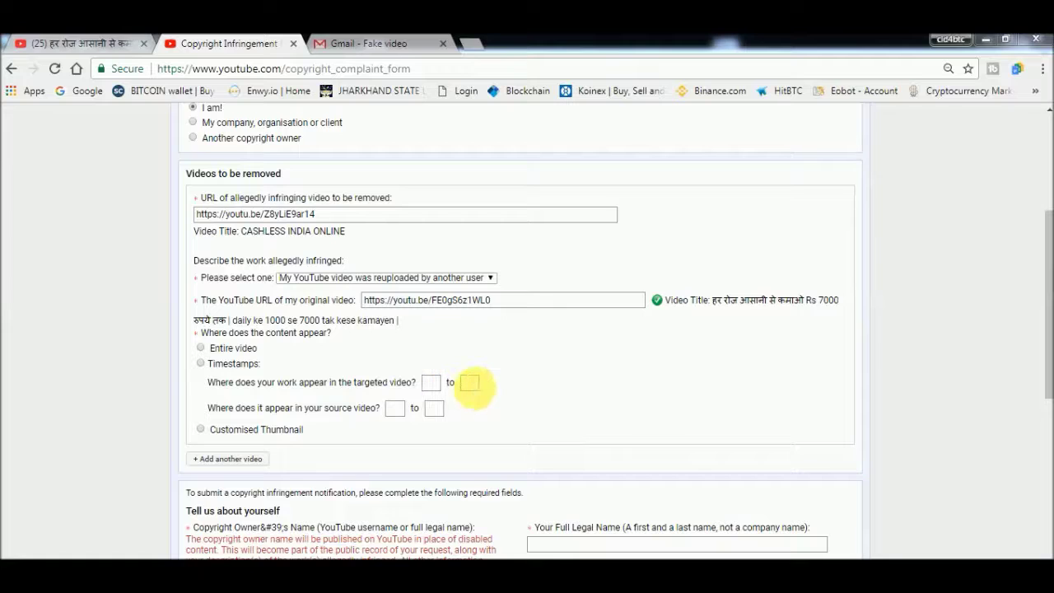
pyautogui.click(201, 348)
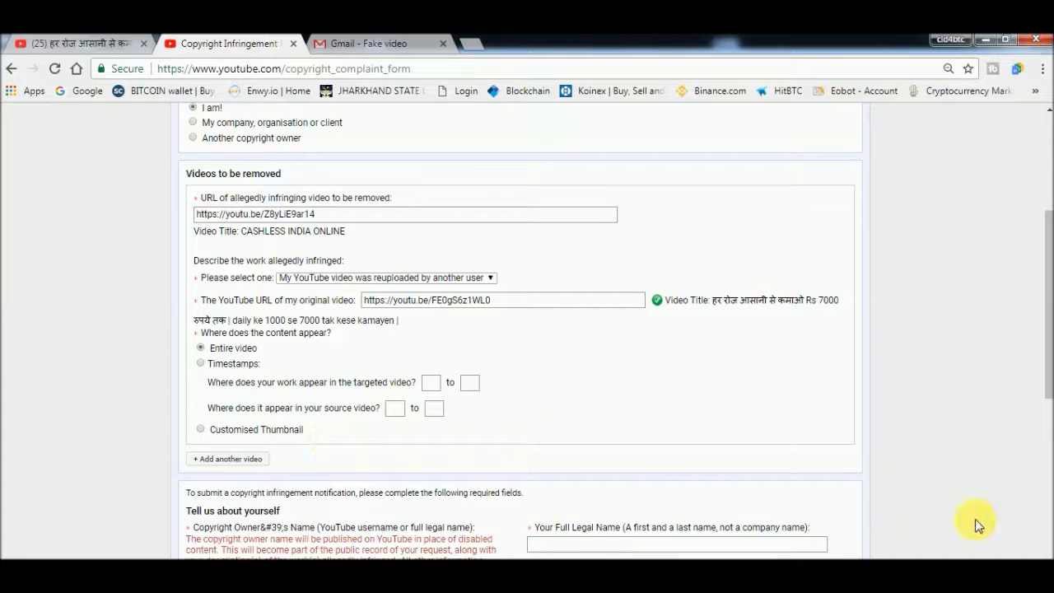
# Fill in the copyright owner's name, the authority to make the complaint and the secondary email address.
pyautogui.scroll(-4, 526, 330)
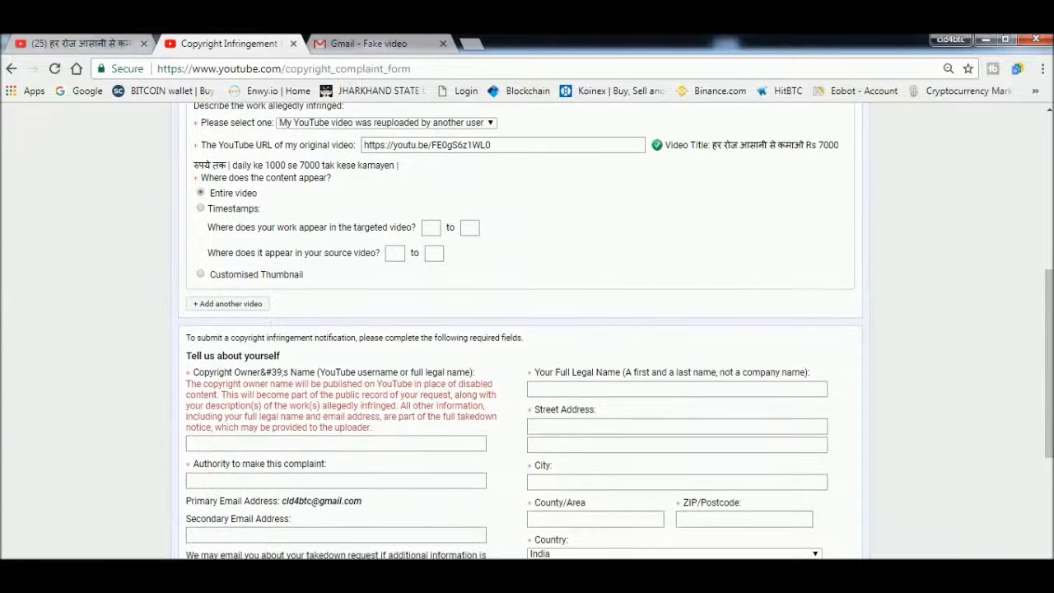
pyautogui.scroll(-1, 527, 330)
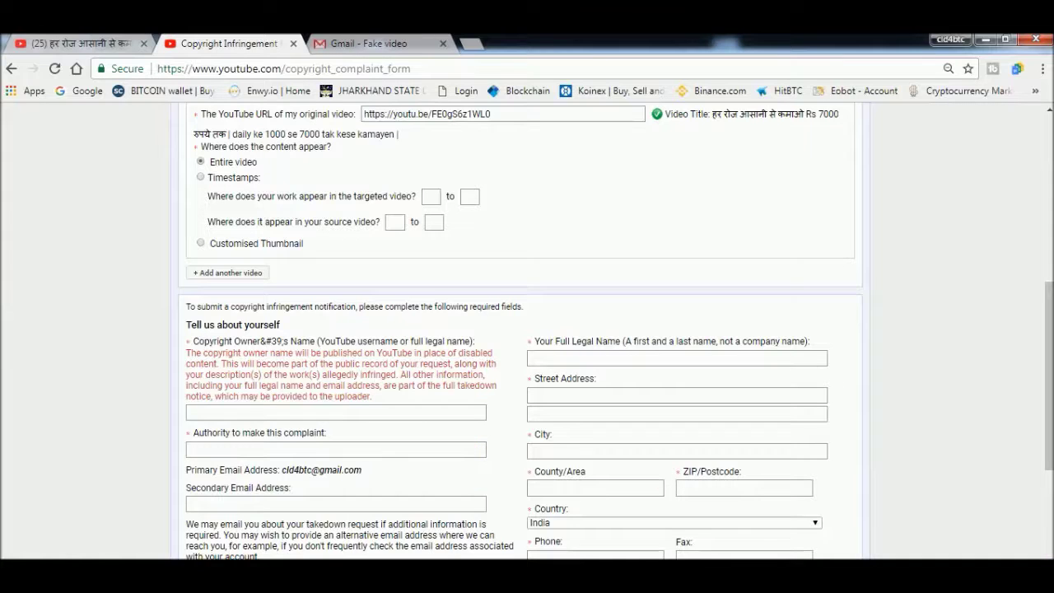
pyautogui.scroll(-2, 782, 508)
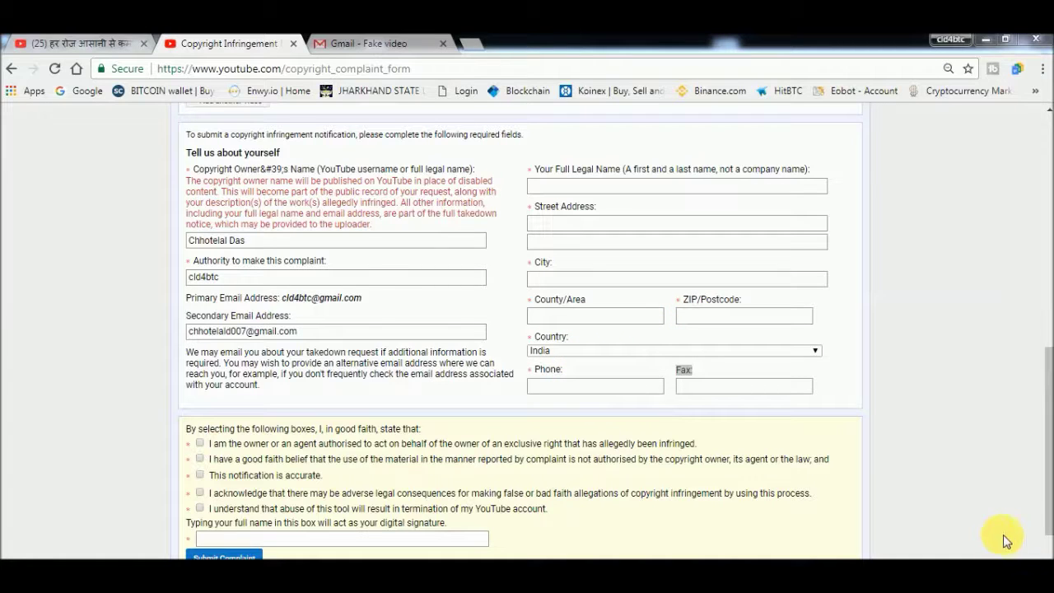
# Tick all five good-faith statements and submit the complaint signed with the full name as digital signature.
pyautogui.scroll(-3, 546, 419)
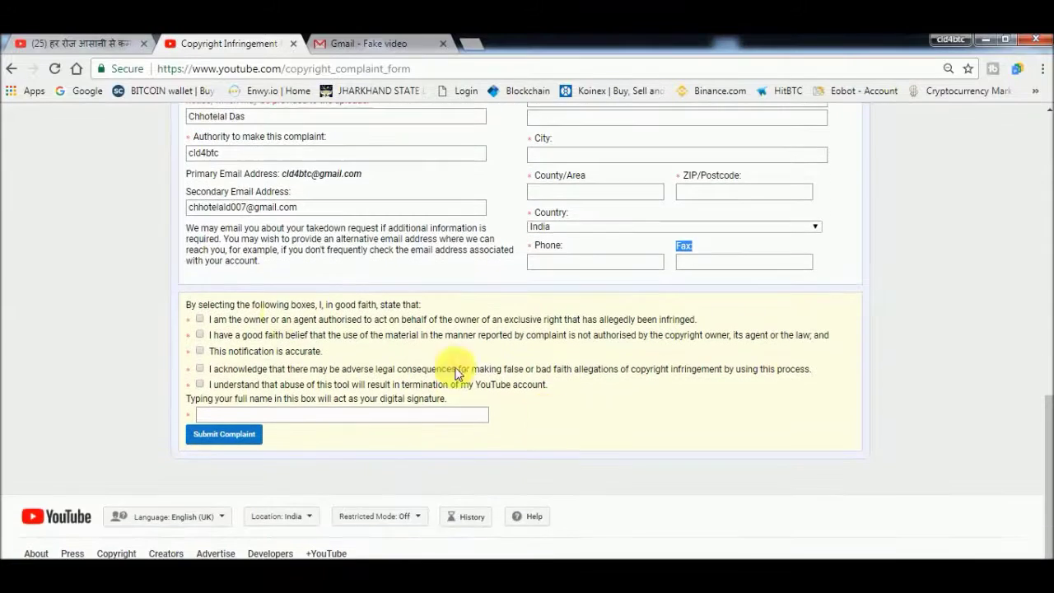
pyautogui.click(198, 320)
pyautogui.click(198, 336)
pyautogui.click(199, 350)
pyautogui.click(199, 369)
pyautogui.click(199, 384)
pyautogui.click(208, 415)
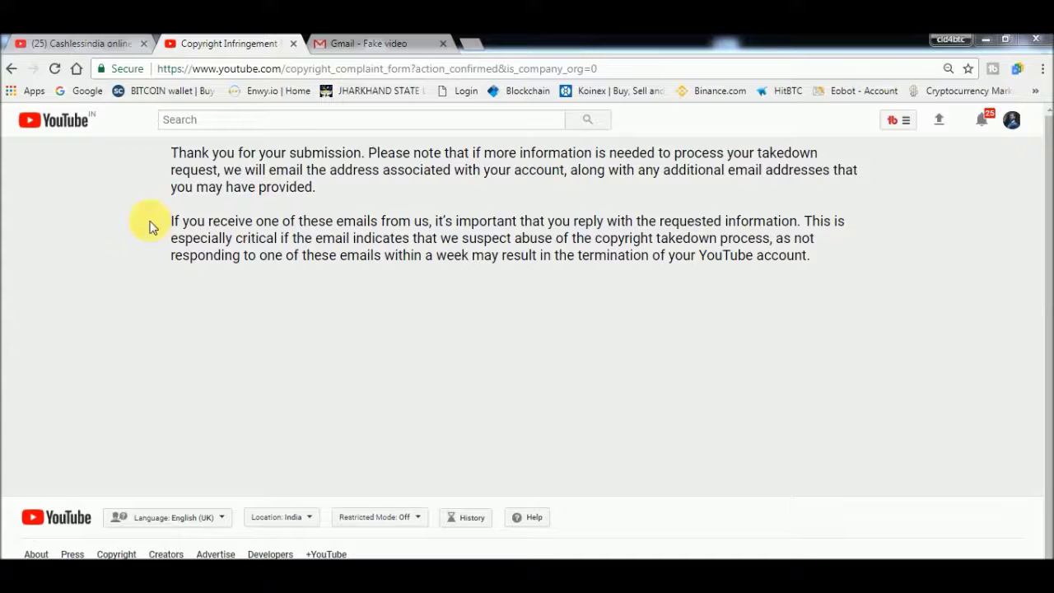
# Return to the "Cashlessindia online bussiness full plan part 1." video and look over its page.
pyautogui.click(62, 37)
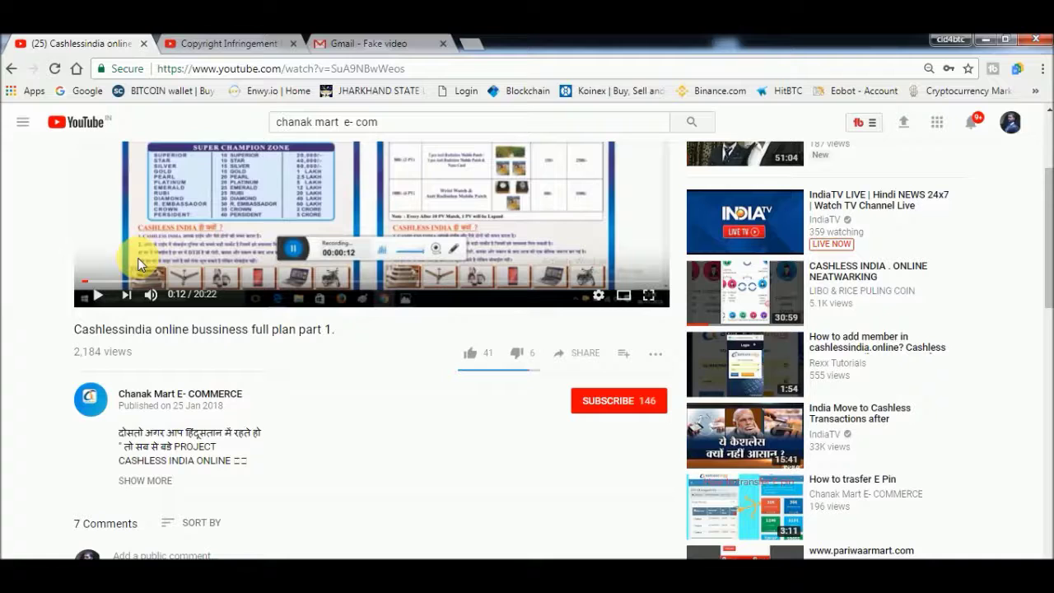
pyautogui.scroll(1, 1044, 142)
pyautogui.scroll(3, 1044, 142)
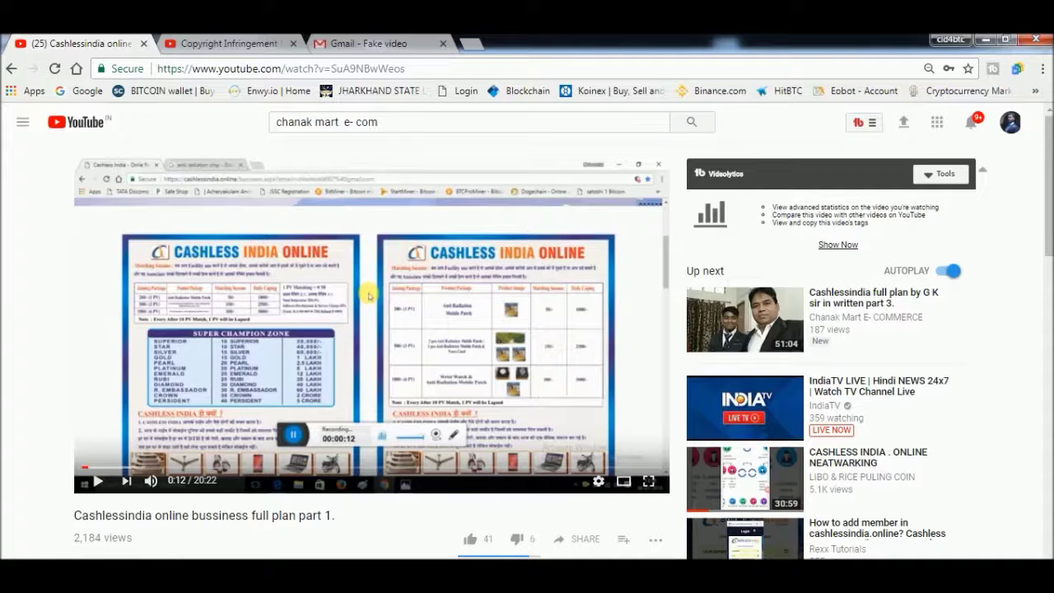
pyautogui.scroll(-1, 564, 338)
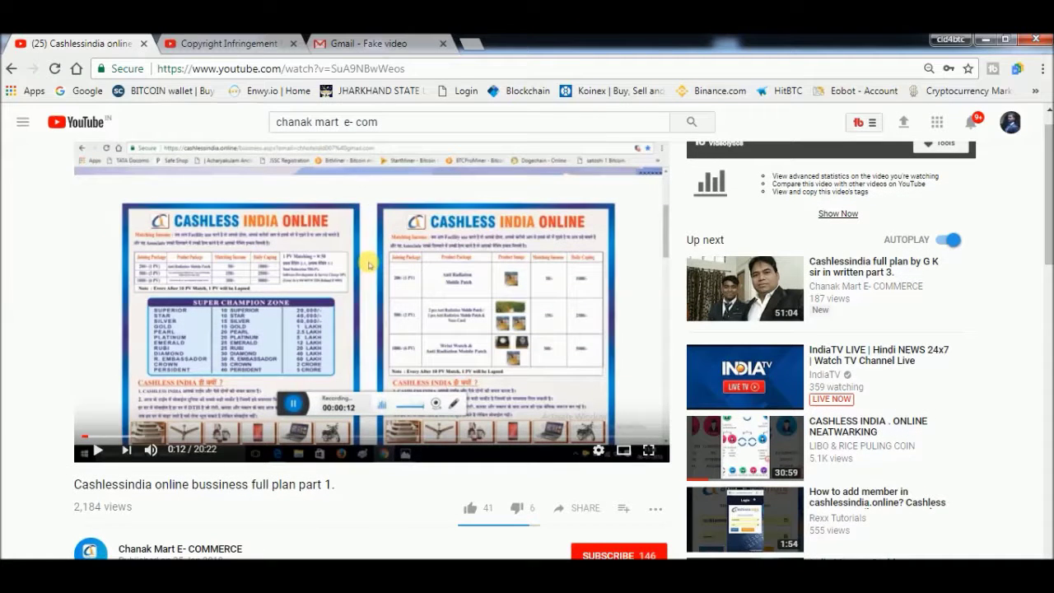